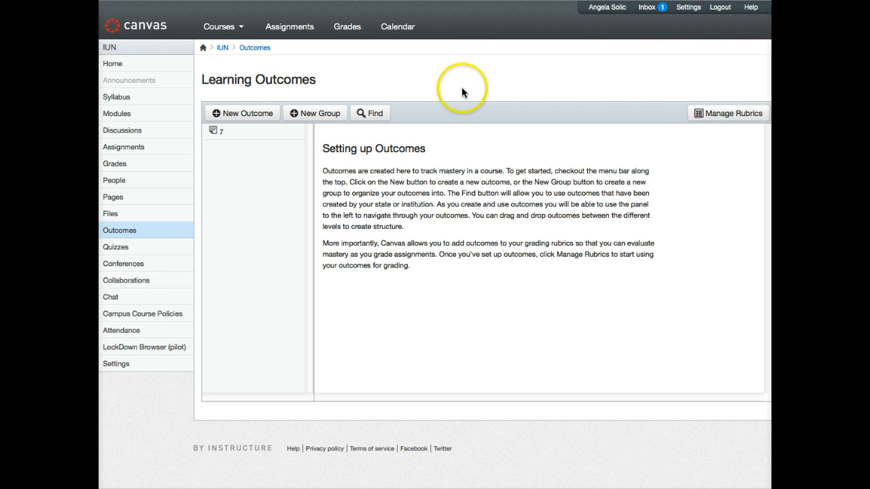
# - Start a new course rubric and title it "Discussion Participation"
pyautogui.click(710, 114)
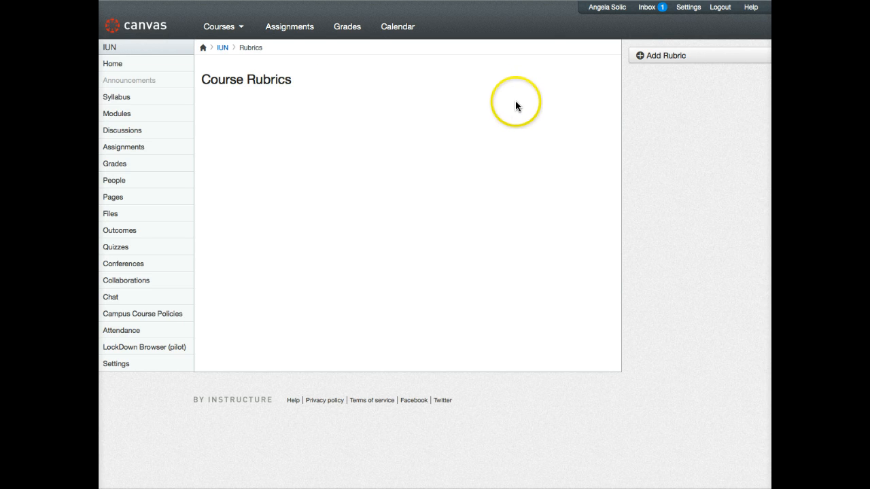
pyautogui.click(676, 61)
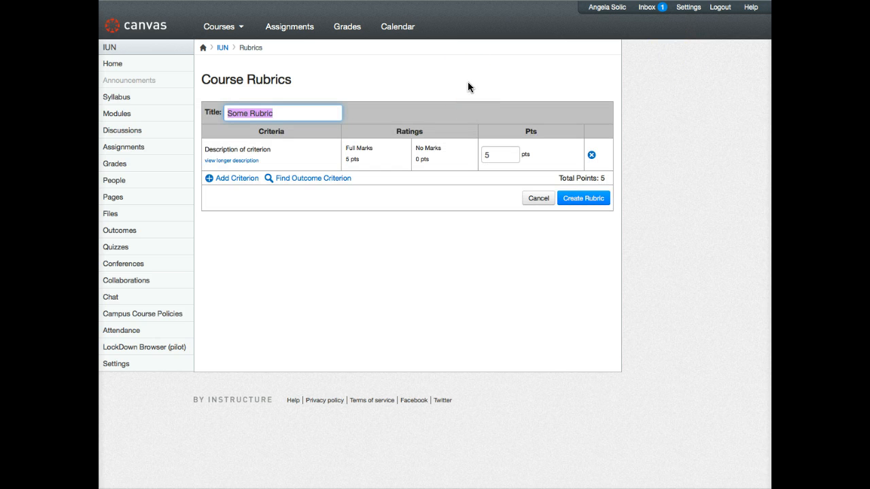
pyautogui.write('Disu')
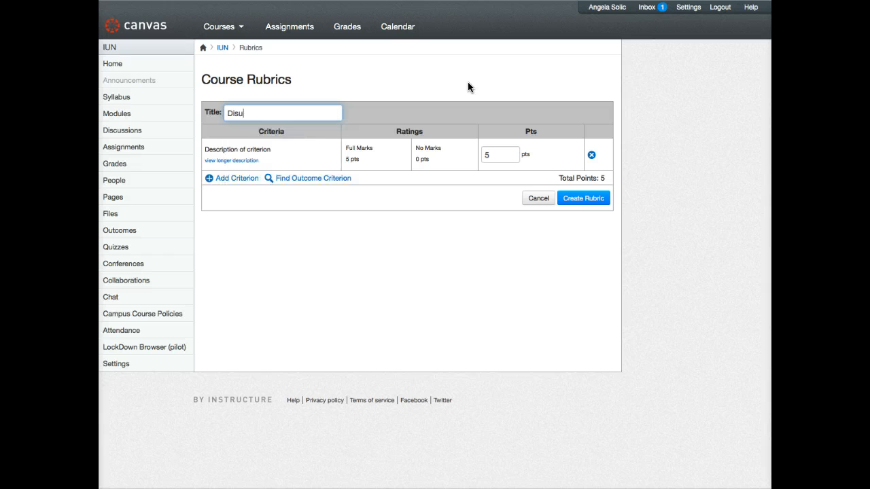
pyautogui.press('BackSpace')
pyautogui.write('cussion Participation')
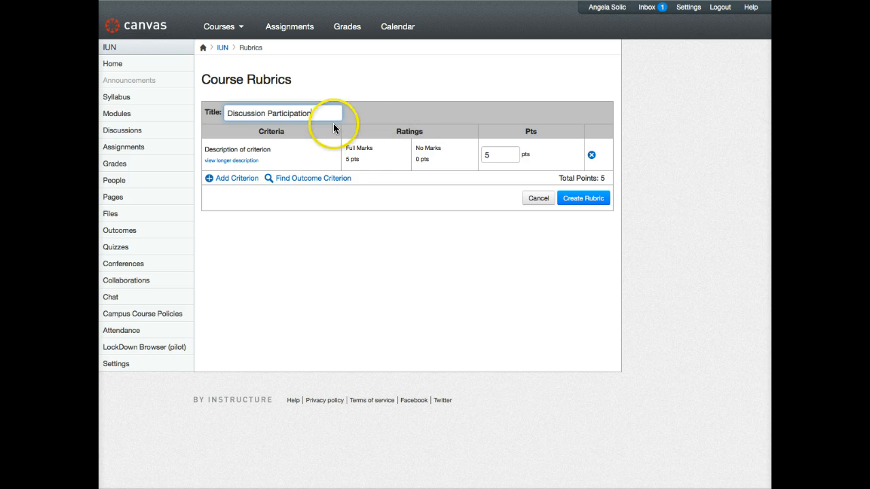
# - Add two intermediate rating levels between Full Marks and No Marks for the rubric's criterion
pyautogui.moveTo(266, 148)
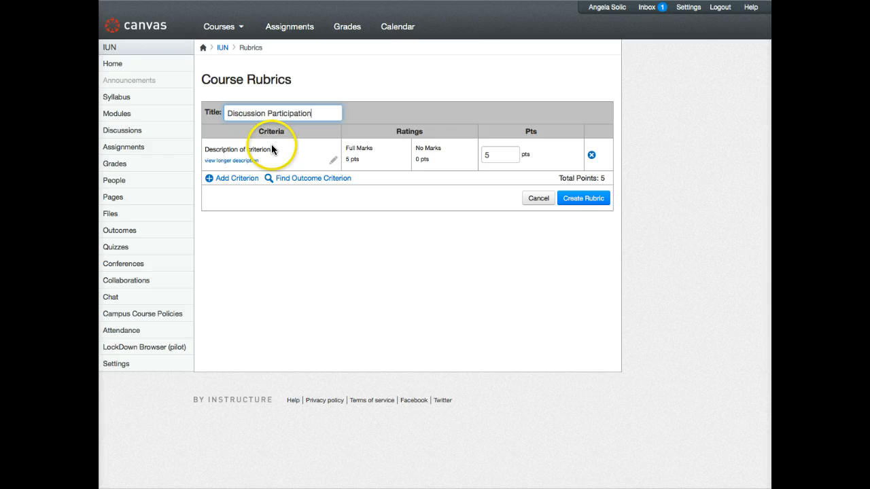
pyautogui.moveTo(359, 163)
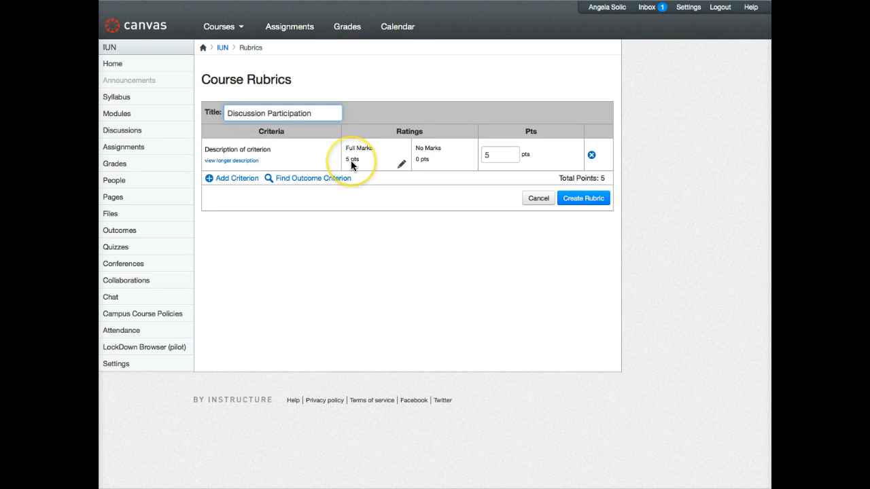
pyautogui.moveTo(285, 162)
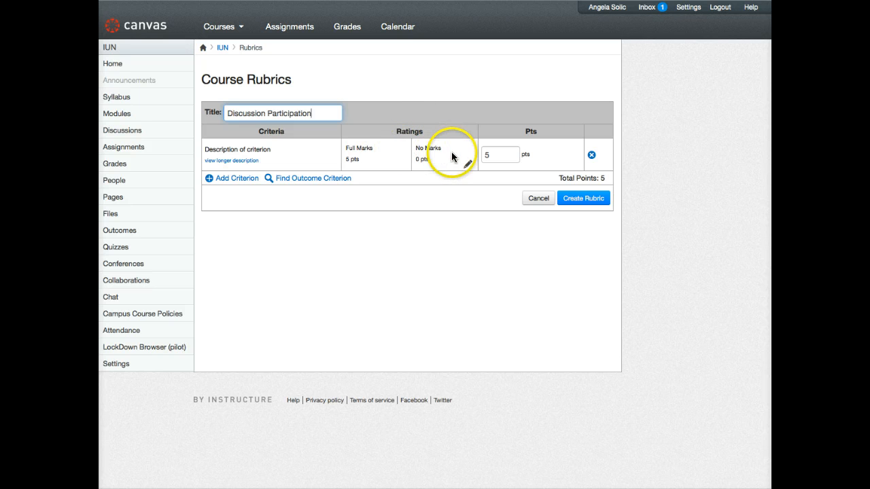
pyautogui.moveTo(429, 156)
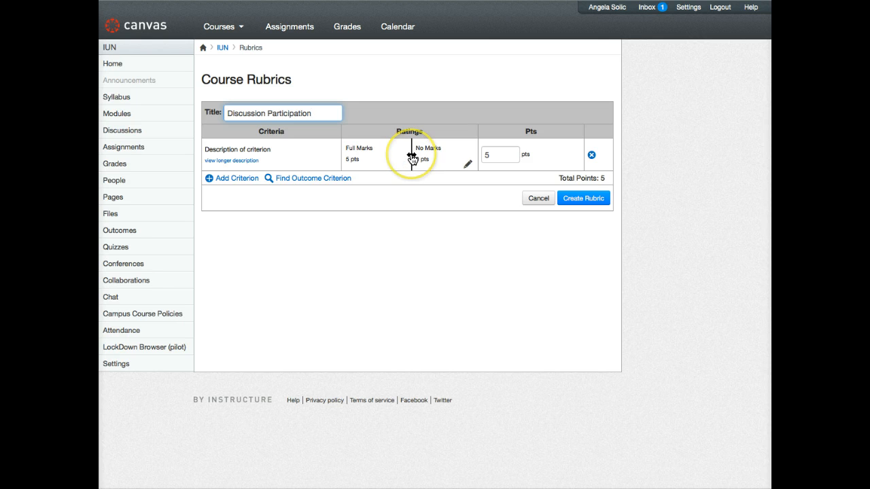
pyautogui.click(411, 157)
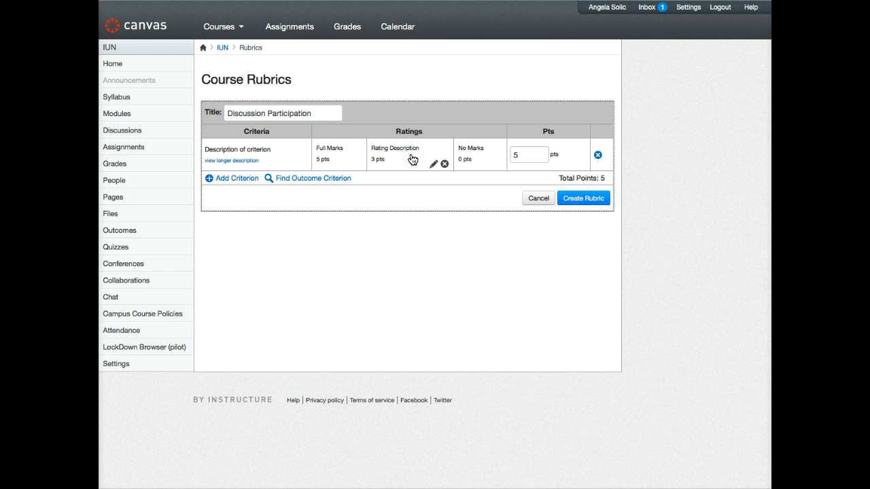
pyautogui.click(454, 156)
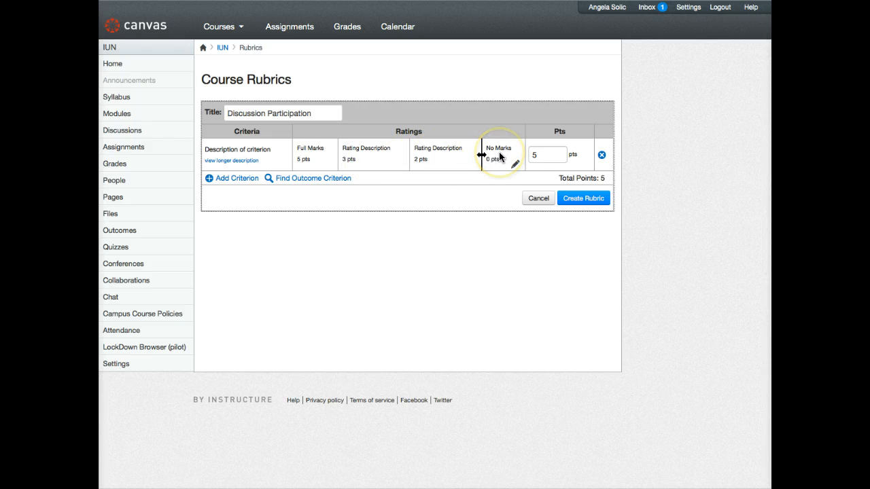
# - Set the criterion's total points to 10
pyautogui.click(545, 155)
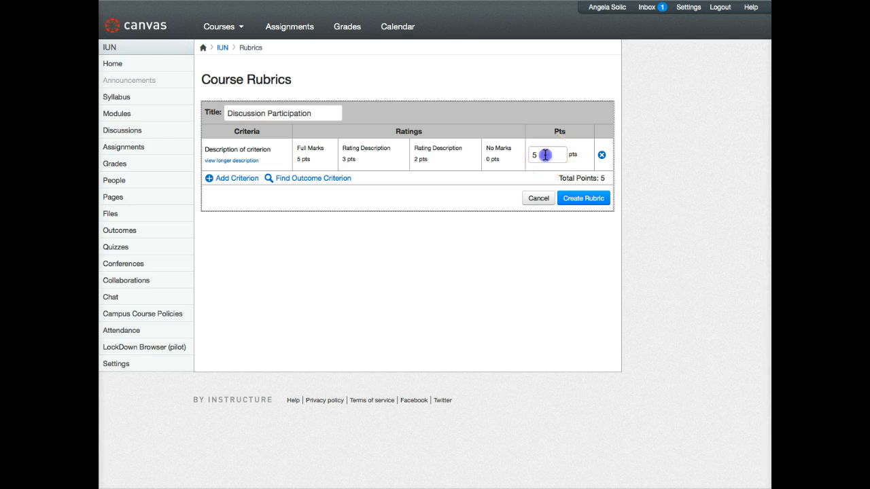
pyautogui.doubleClick(551, 152)
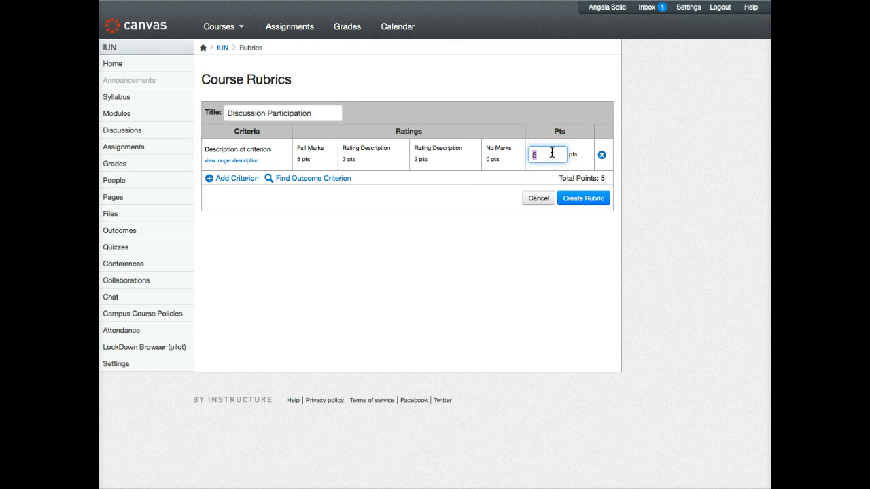
pyautogui.write('10')
pyautogui.press('Tab')
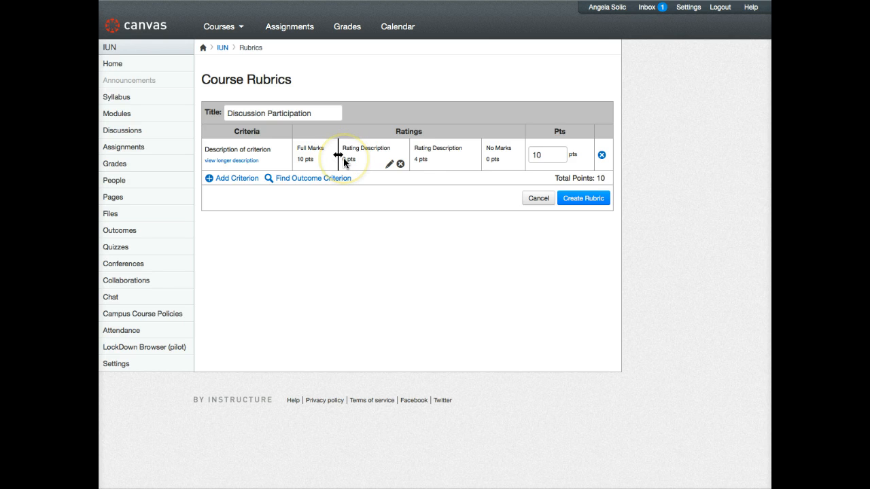
# - Set the two intermediate ratings to 7 points and 5 points, from higher to lower
pyautogui.click(389, 166)
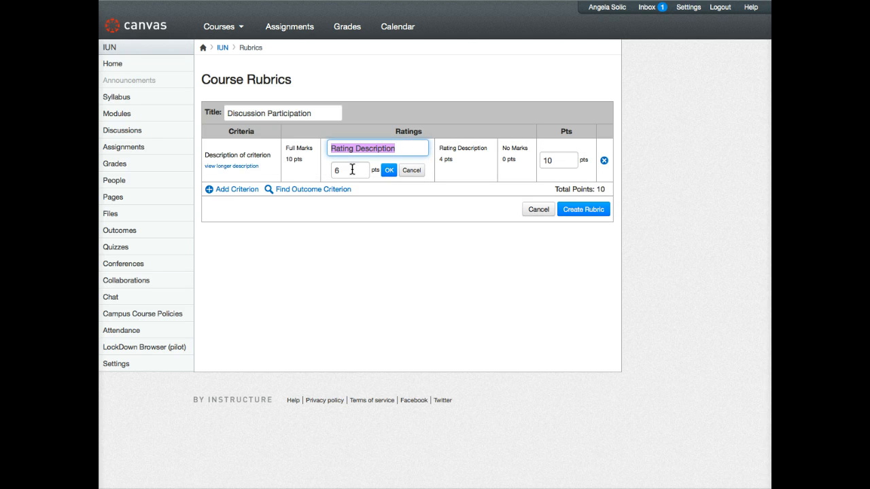
pyautogui.doubleClick(331, 171)
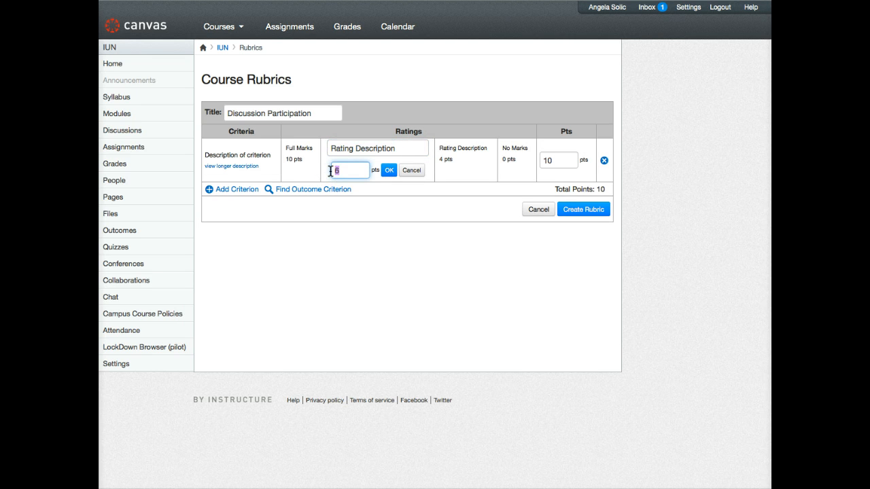
pyautogui.write('7')
pyautogui.click(385, 171)
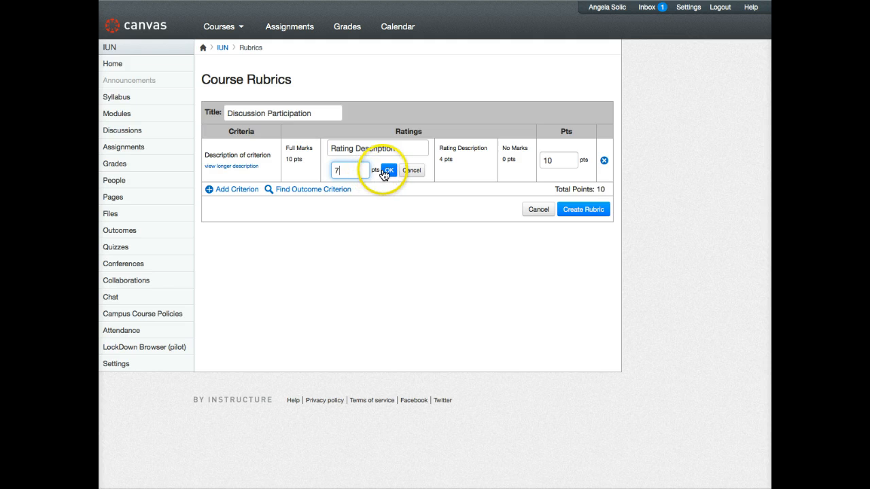
pyautogui.click(445, 164)
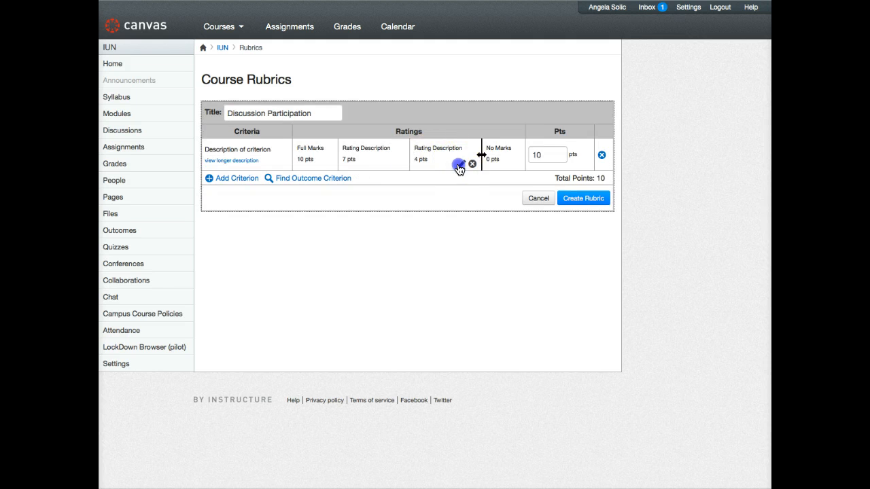
pyautogui.doubleClick(397, 169)
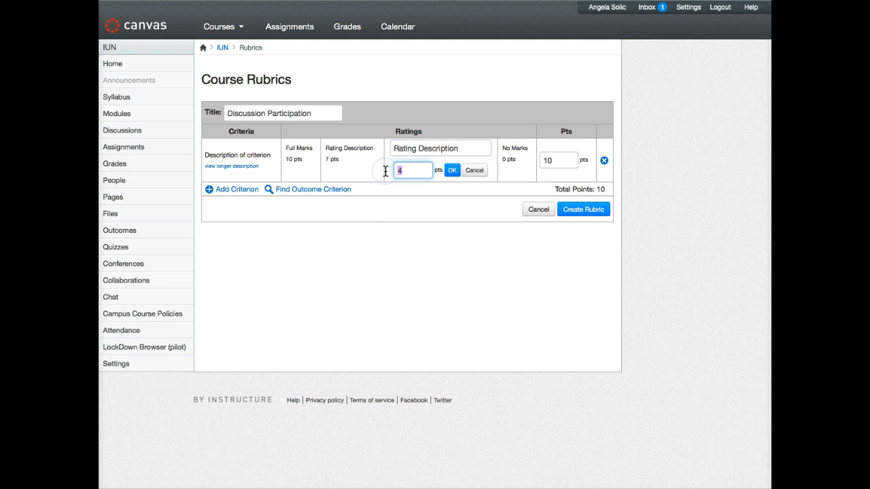
pyautogui.write('5')
pyautogui.click(451, 170)
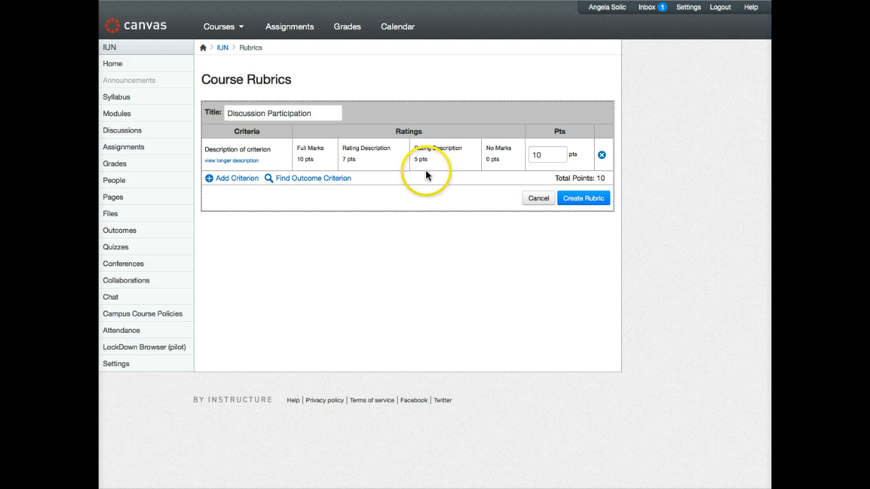
# - Change the criterion's description to "Timeliness"
pyautogui.moveTo(252, 155)
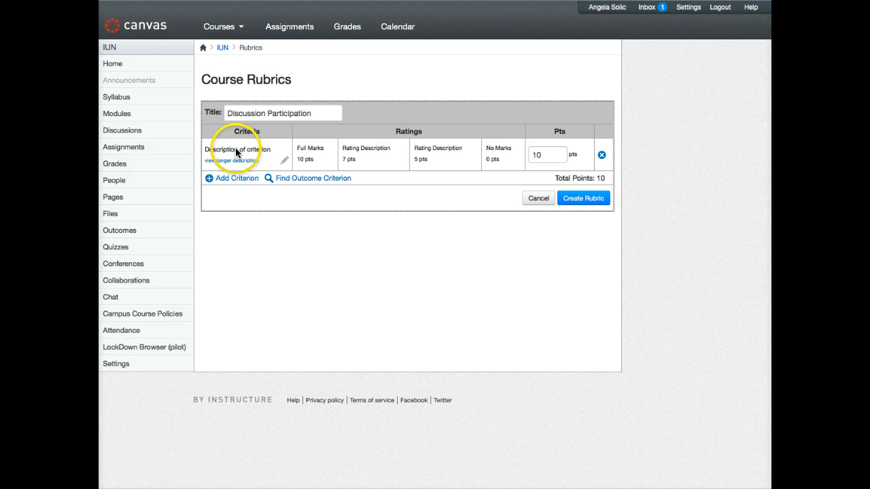
pyautogui.click(285, 162)
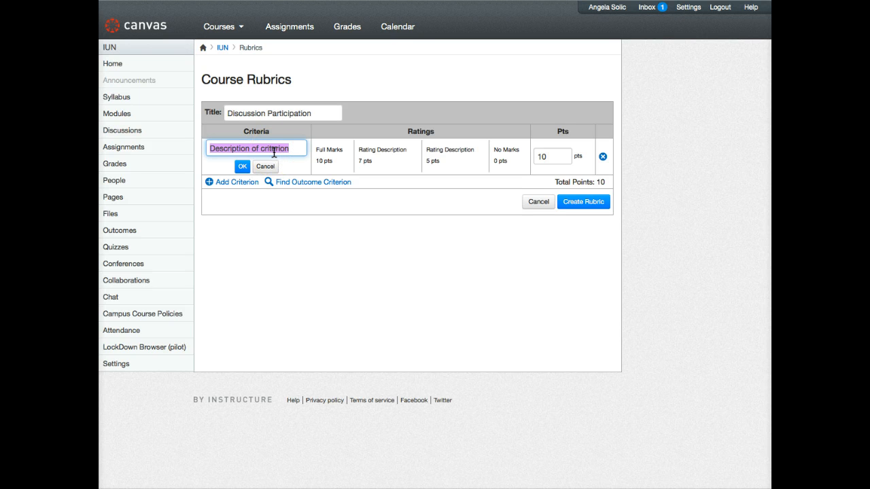
pyautogui.write('Timeliness')
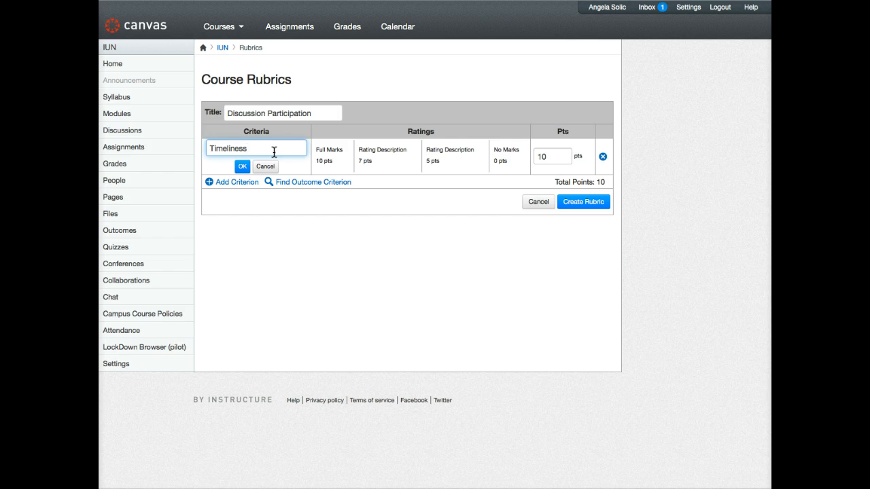
pyautogui.click(239, 168)
# - Copy "Posts on 2 or more days a week. Posts are well distributed and were all posted on time." from the other document into the 10-point rating
pyautogui.moveTo(292, 155)
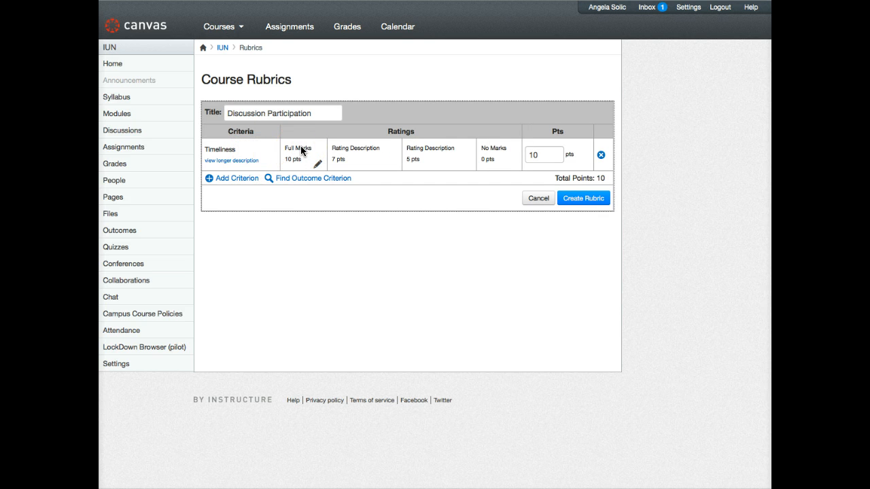
pyautogui.click(318, 168)
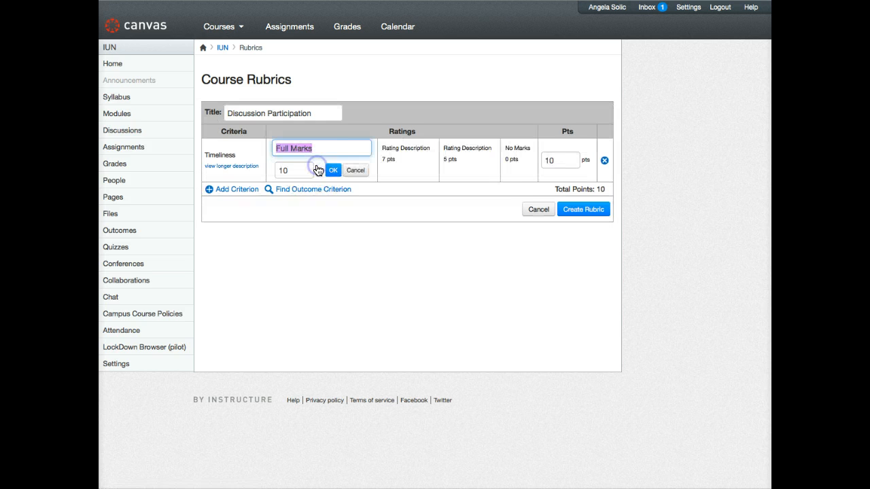
pyautogui.press('super+Tab')
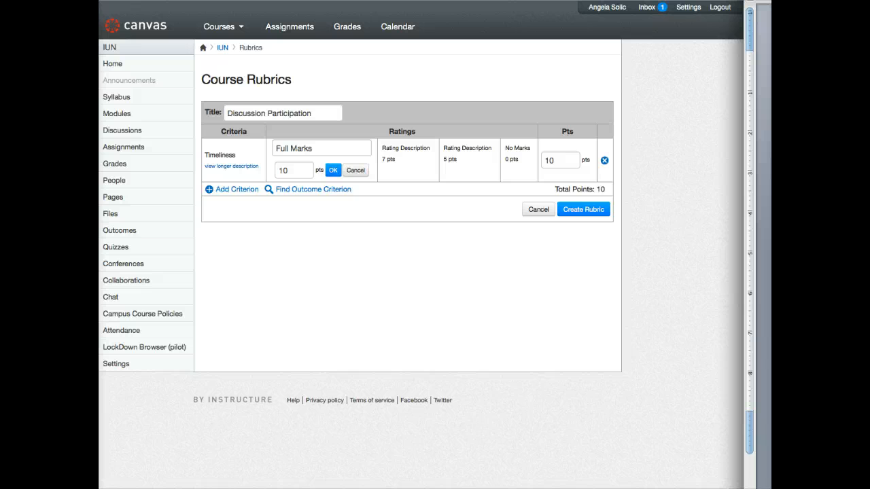
pyautogui.click(324, 147)
pyautogui.hotkey('ctrl', 'v')
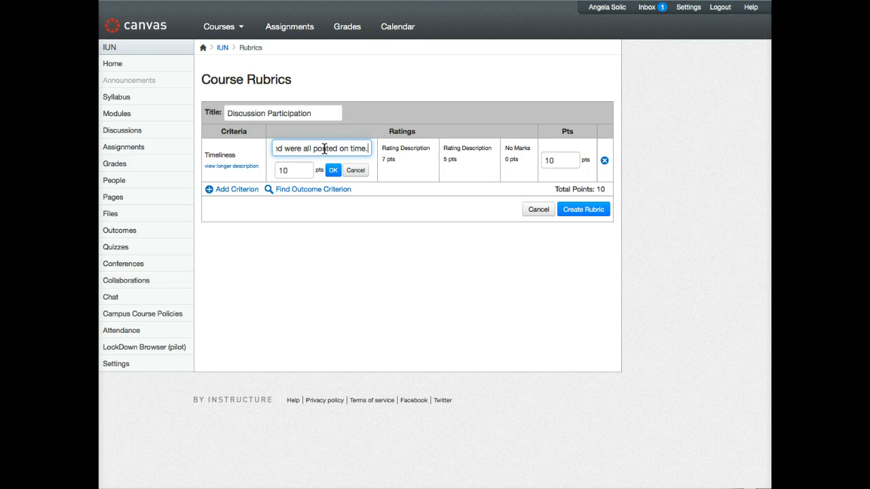
pyautogui.click(332, 170)
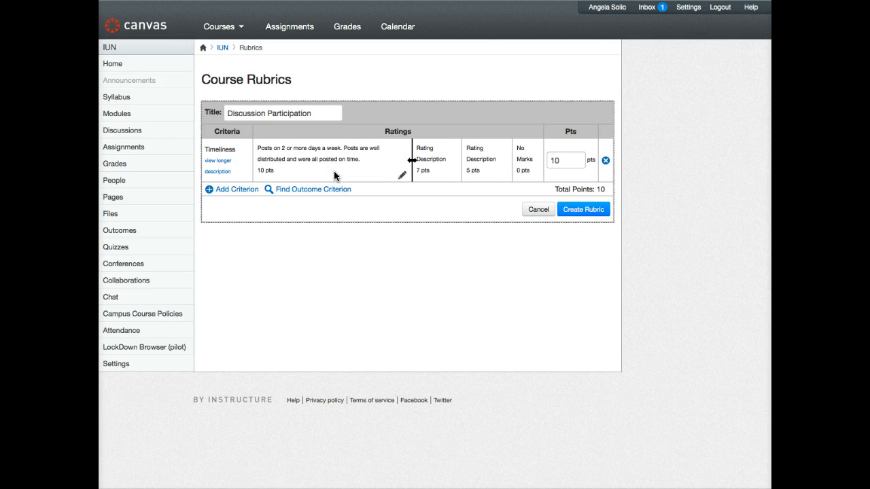
# - Copy "Posted on 2 or more days a week. One or more discussion posts was late." from the other document into the 7-point rating
pyautogui.click(348, 175)
pyautogui.click(449, 175)
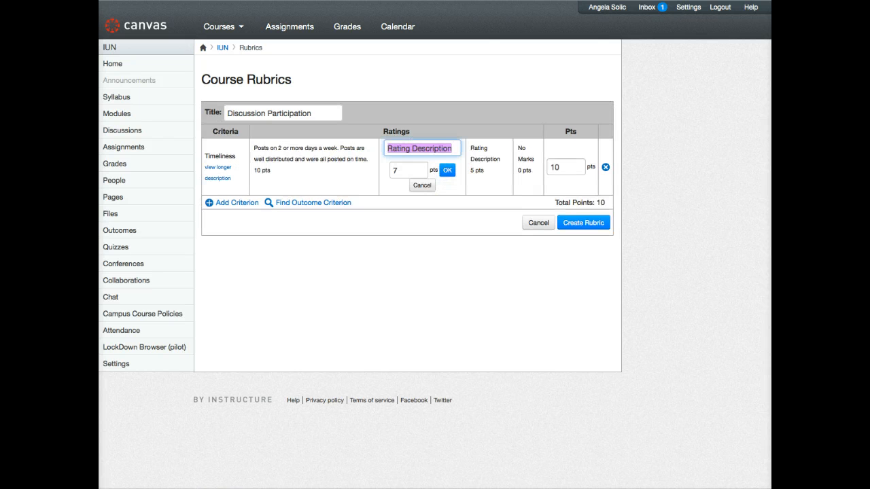
pyautogui.press('super+Tab')
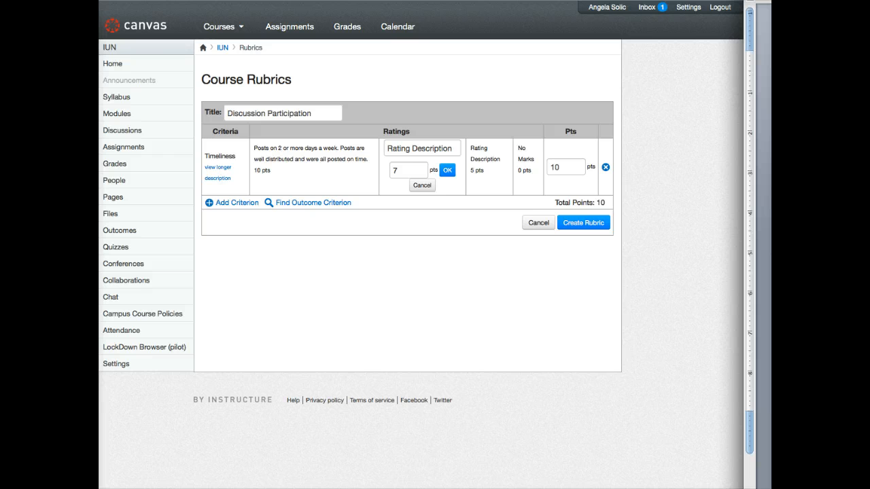
pyautogui.click(448, 149)
pyautogui.press('super+v')
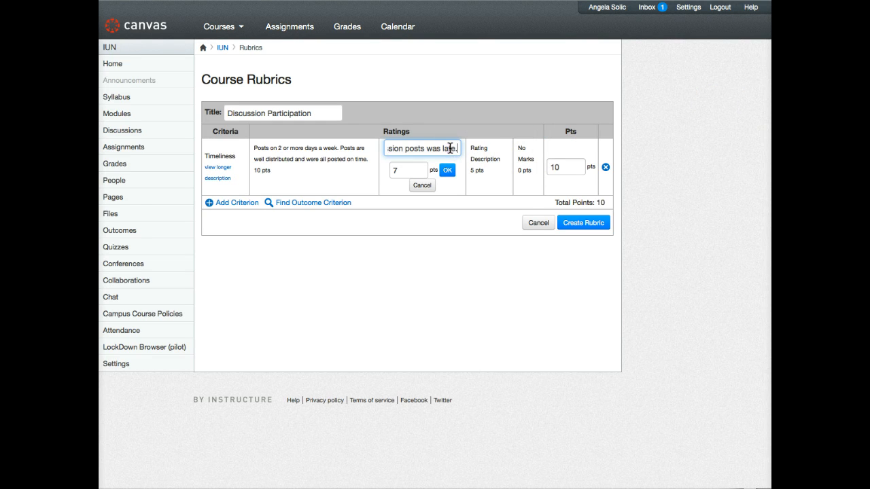
pyautogui.click(447, 170)
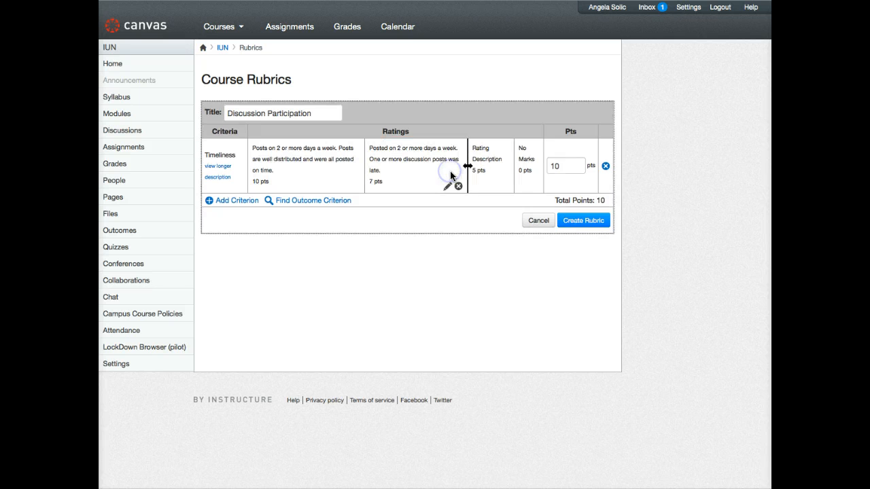
# - Copy "Posted only 1 day of the week. Posts were on time." from the other document into the 5-point rating
pyautogui.click(492, 185)
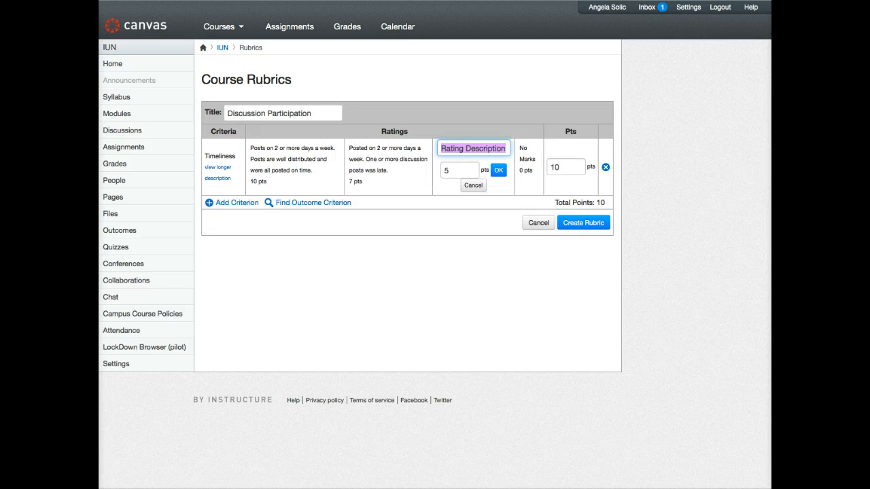
pyautogui.press('super+Tab')
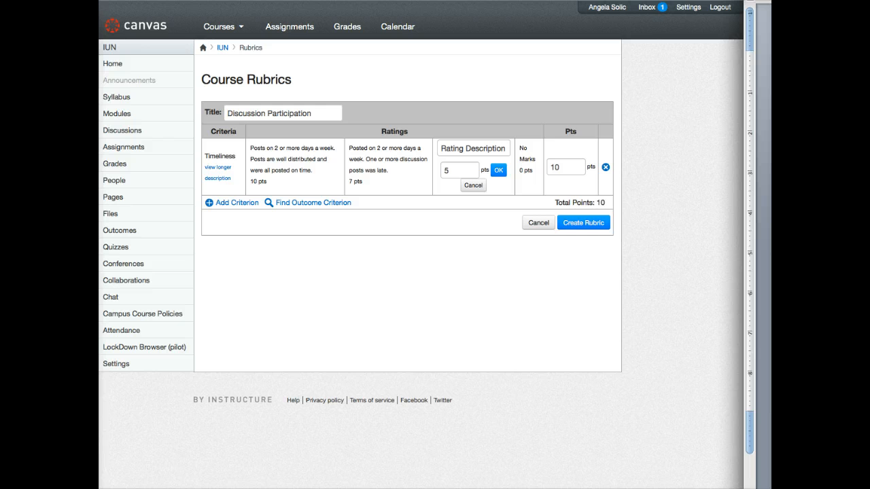
pyautogui.click(478, 153)
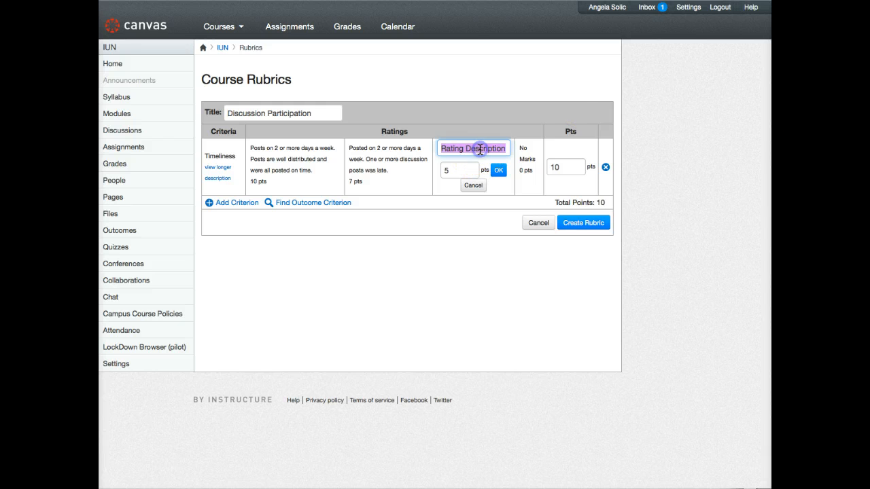
pyautogui.press('super+v')
pyautogui.click(496, 171)
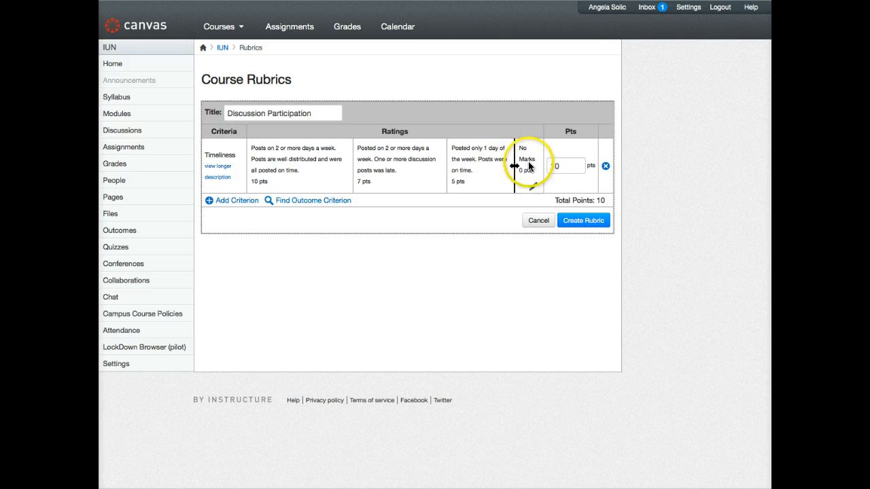
# - Set the last Timeliness rating to 3 points and copy in "Posted only 1 day of the week. One or more discussion posts was late."
pyautogui.click(533, 186)
pyautogui.doubleClick(470, 170)
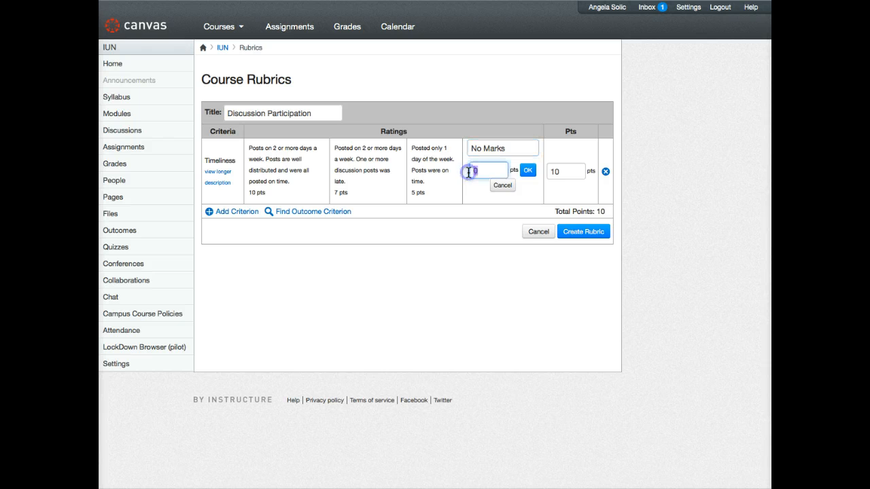
pyautogui.write('3')
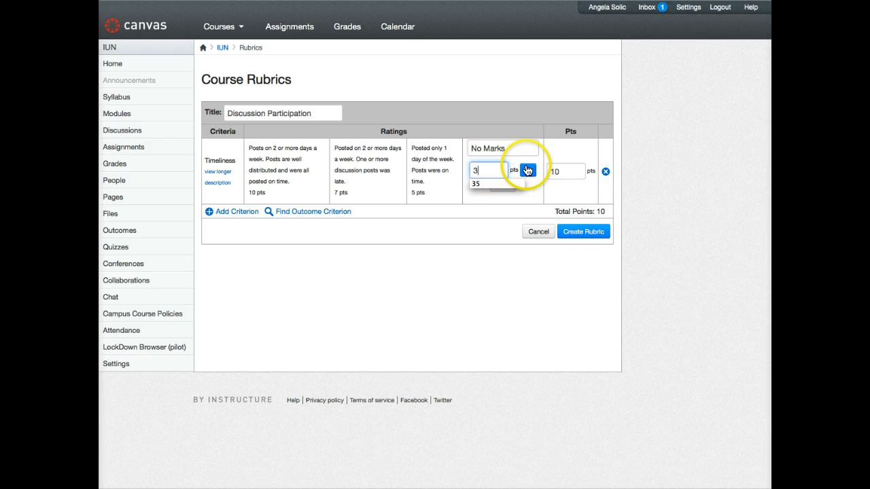
pyautogui.click(515, 148)
pyautogui.click(483, 148)
pyautogui.click(775, 146)
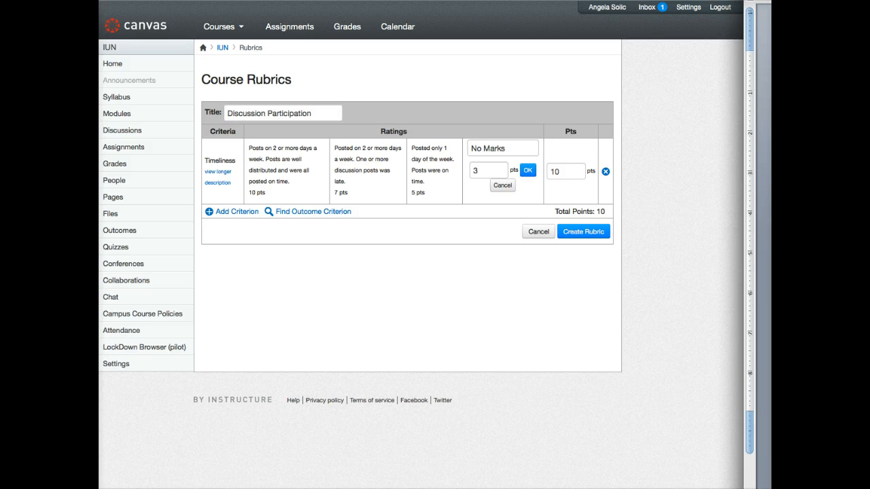
pyautogui.click(590, 136)
pyautogui.moveTo(504, 147); pyautogui.dragTo(463, 147)
pyautogui.press('super+v')
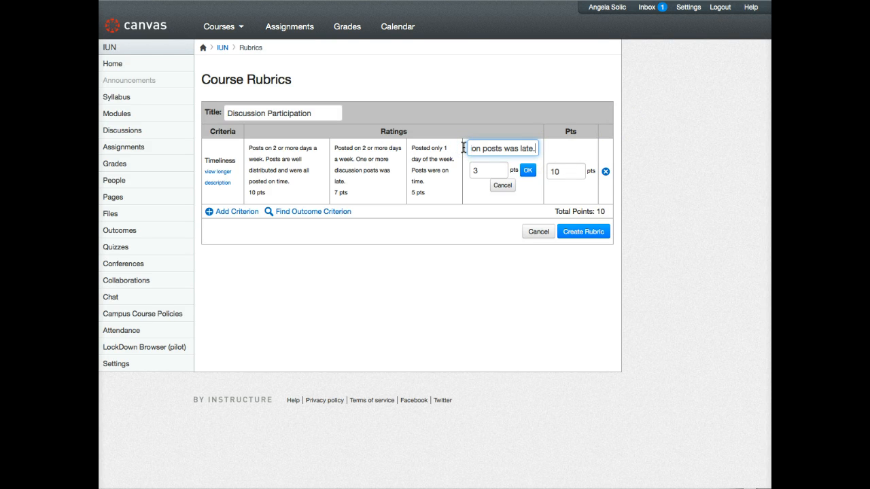
pyautogui.click(528, 171)
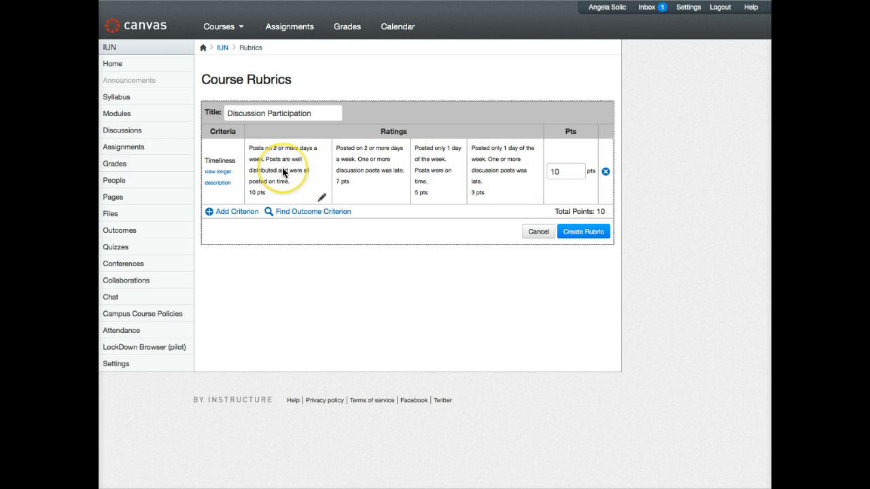
# - Add a second criterion to the rubric with the description "Discussion question replies"
pyautogui.click(238, 212)
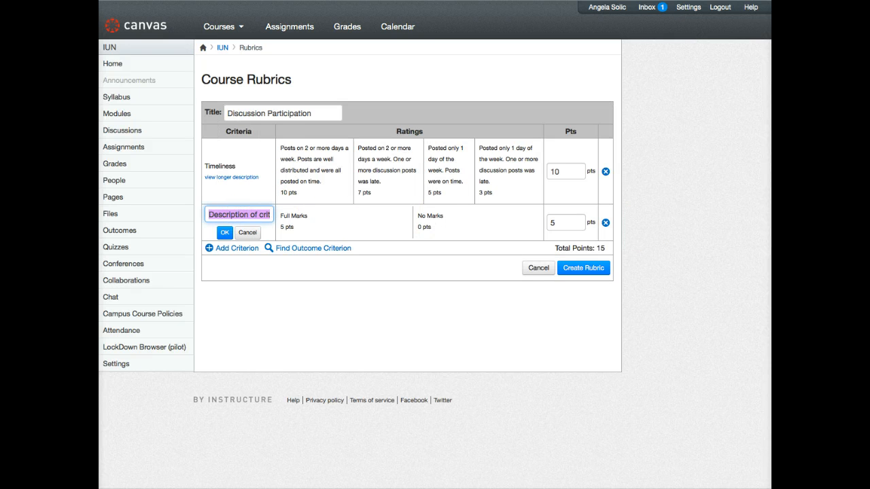
pyautogui.click(771, 230)
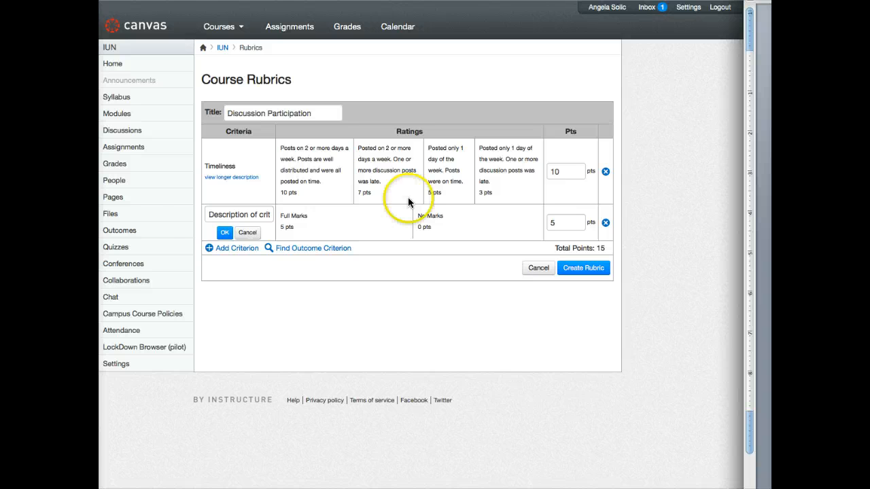
pyautogui.click(211, 214)
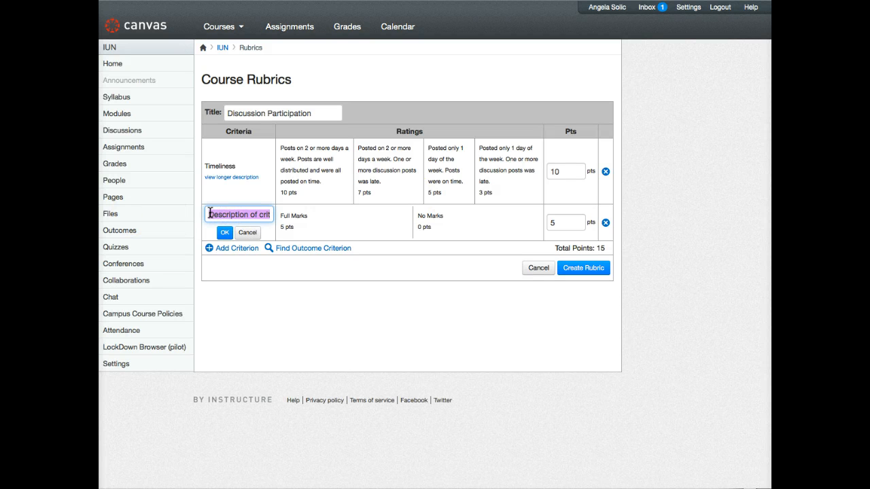
pyautogui.write('Discussion question replies')
pyautogui.click(224, 234)
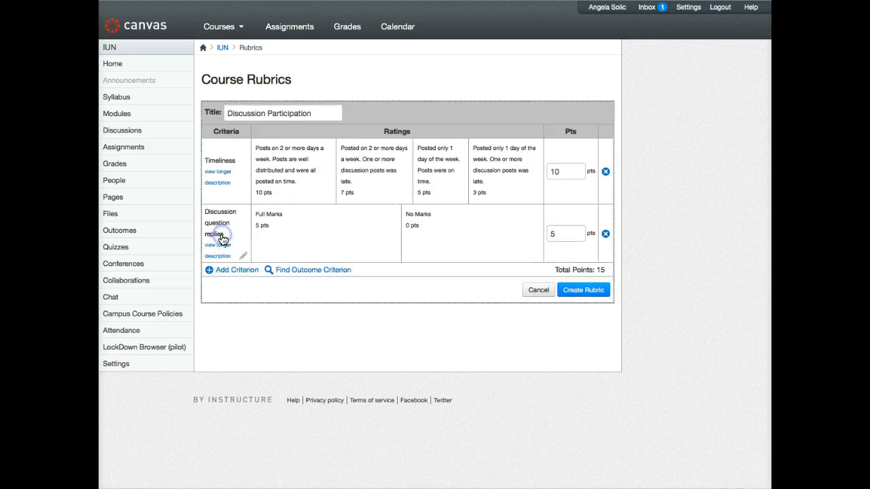
# - Split the "Discussion question replies" ratings into four levels and set the criterion to 30 points
pyautogui.click(402, 235)
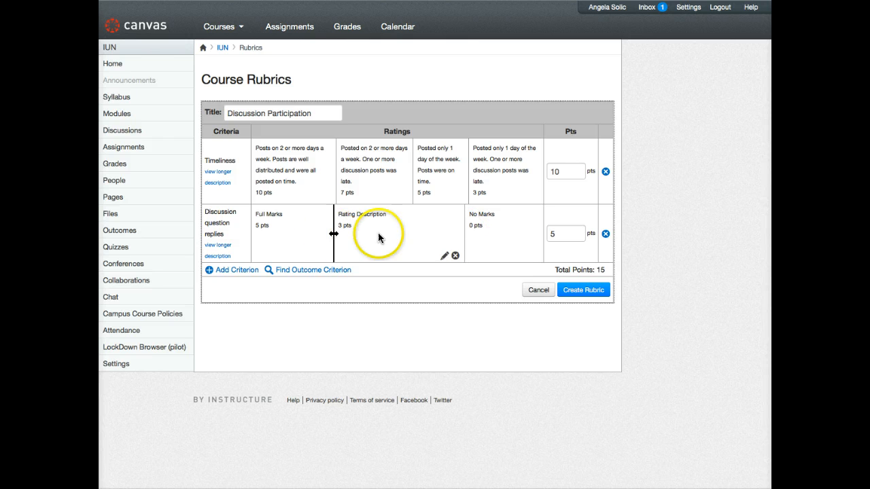
pyautogui.click(465, 235)
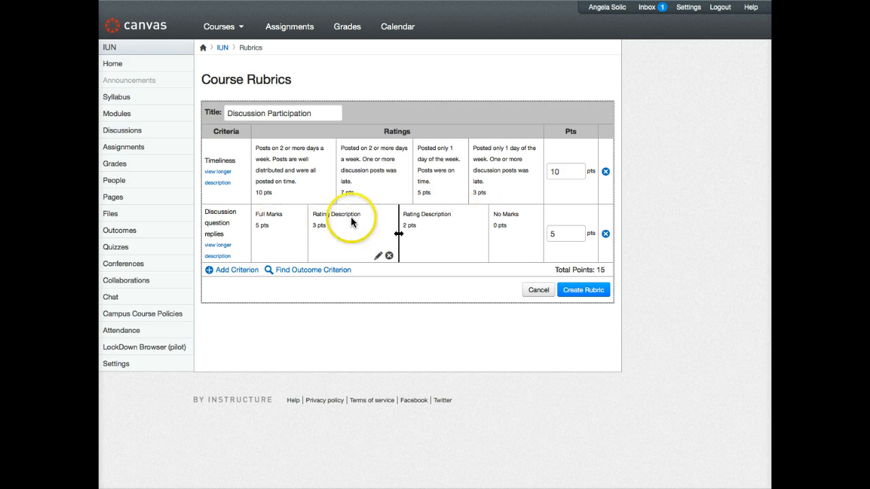
pyautogui.moveTo(564, 233); pyautogui.dragTo(545, 233)
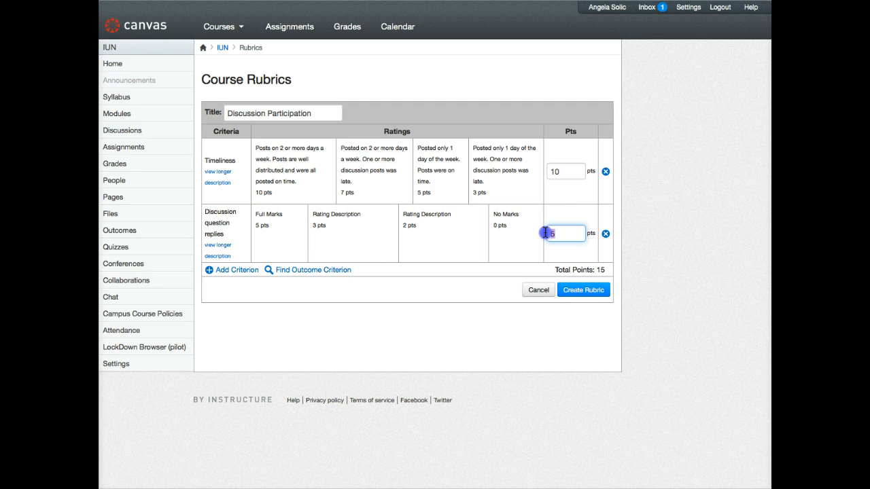
pyautogui.write('30')
pyautogui.press('Tab')
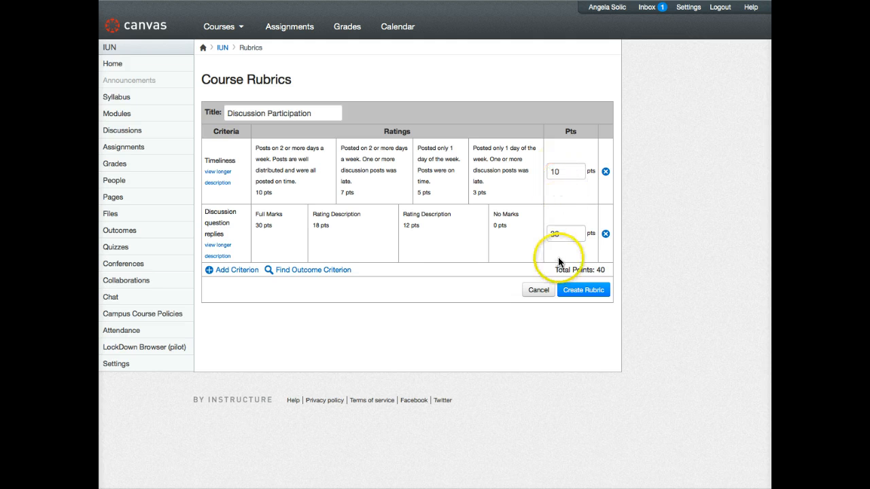
pyautogui.moveTo(276, 236)
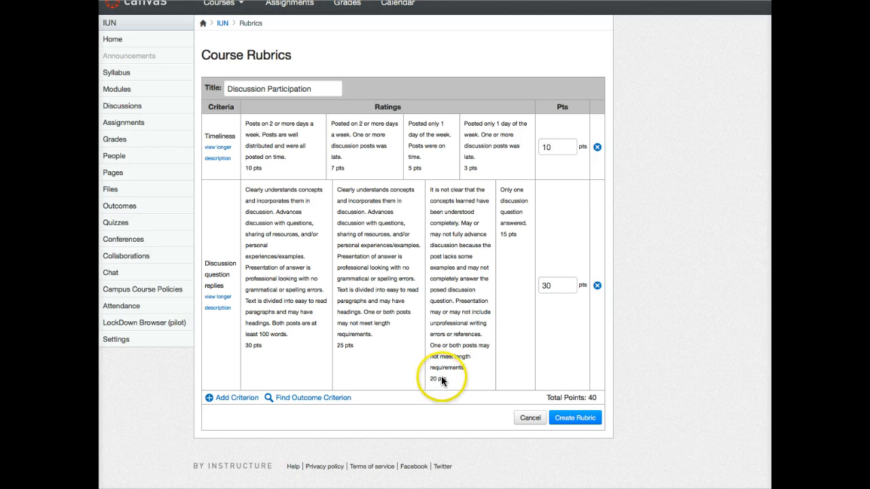
# - Add a third criterion to the rubric with the description "Peer replies"
pyautogui.click(235, 401)
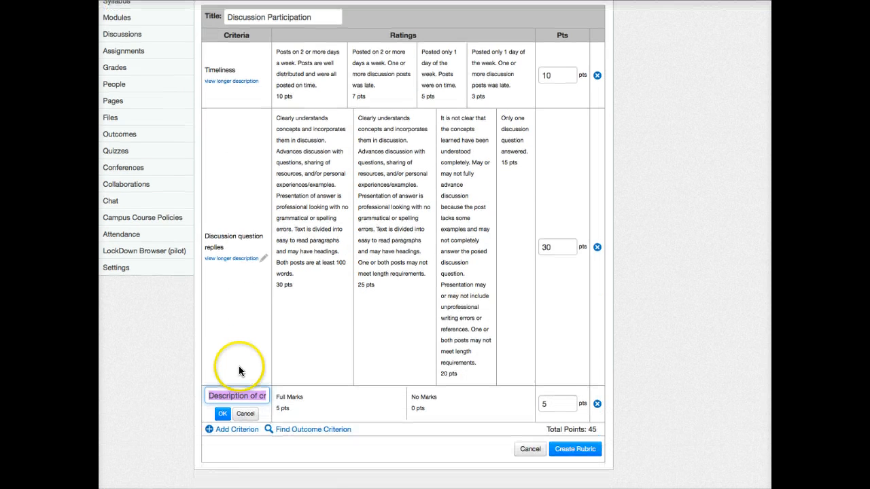
pyautogui.write('Peer replies')
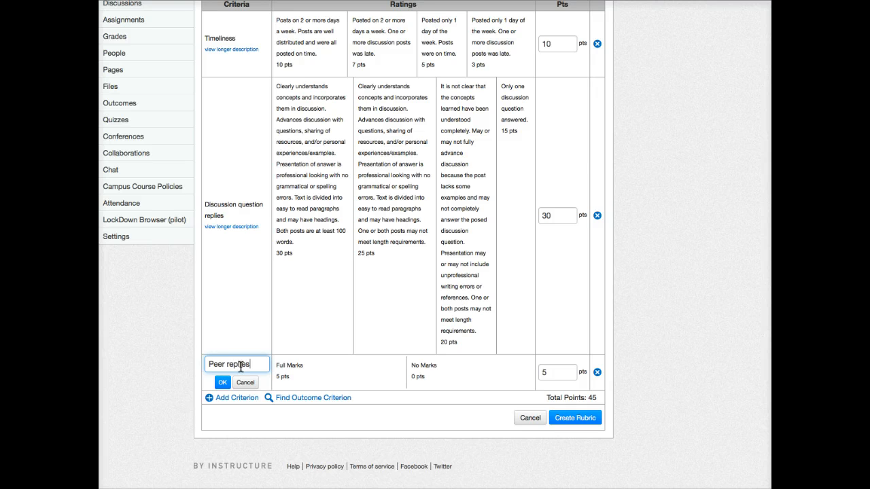
pyautogui.click(222, 382)
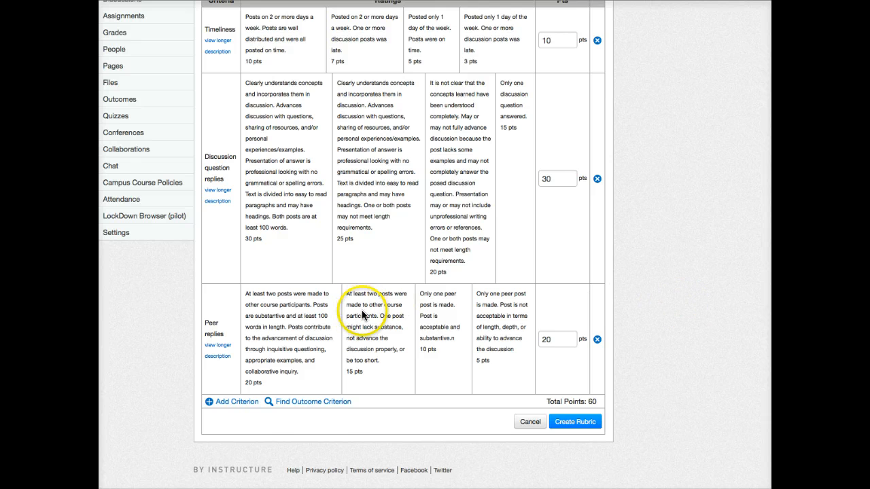
# - Look over the three completed criteria and create the Discussion Participation rubric
pyautogui.scroll(2, 363, 315)
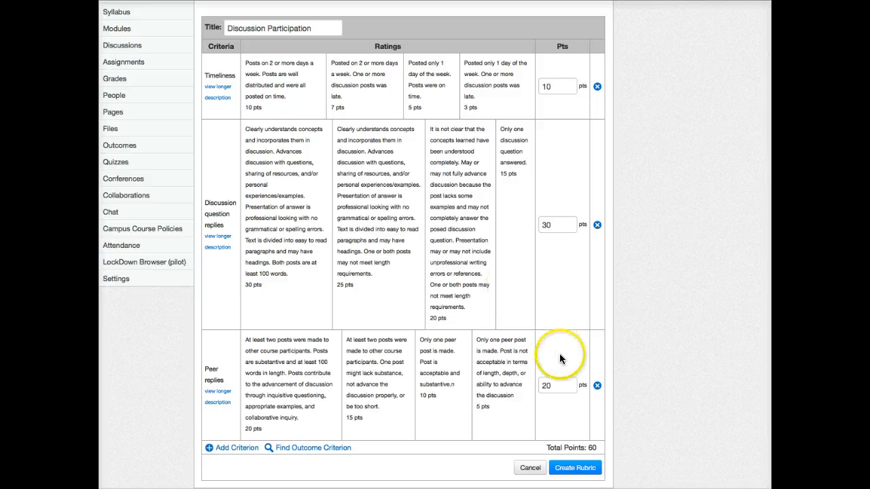
pyautogui.scroll(-1, 559, 358)
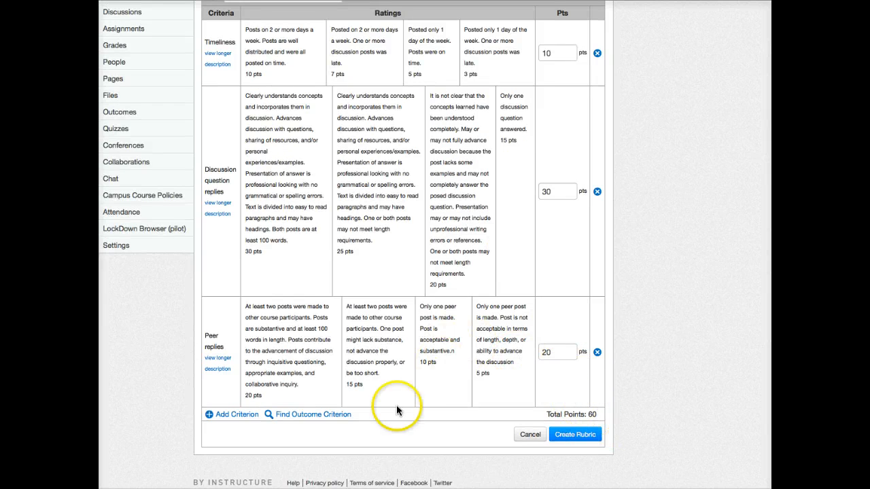
pyautogui.click(565, 436)
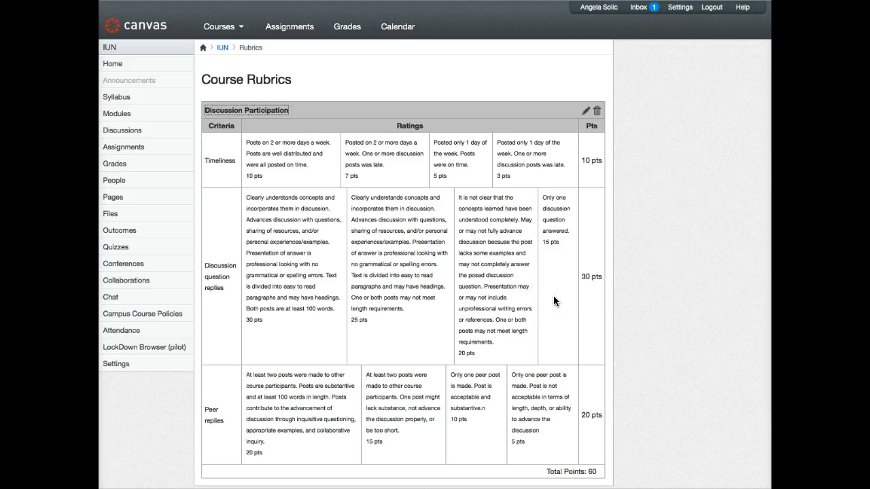
# - Open Week 1 Discussion from the course assignments and start adding a rubric to it
pyautogui.scroll(-1, 553, 297)
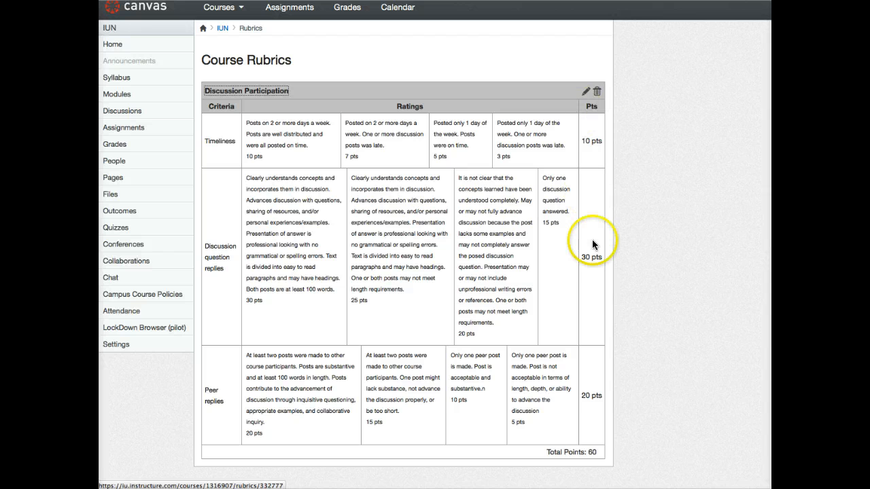
pyautogui.scroll(-2, 592, 242)
pyautogui.scroll(3, 367, 245)
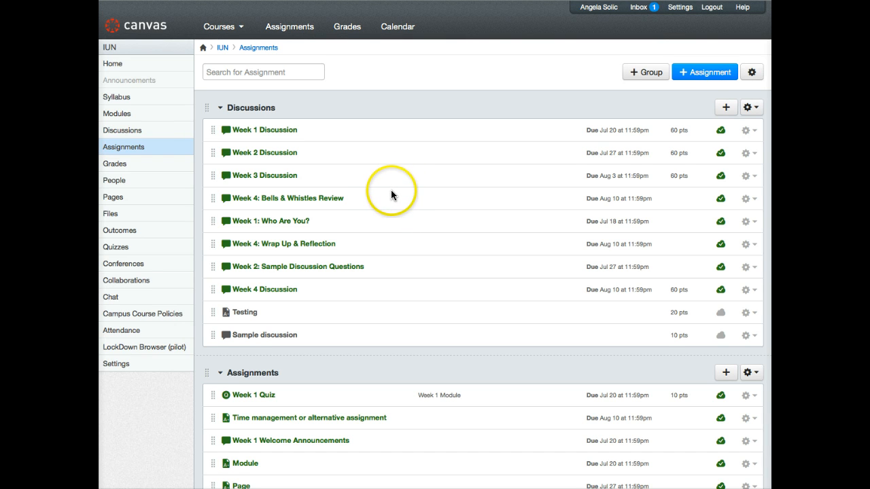
pyautogui.click(254, 137)
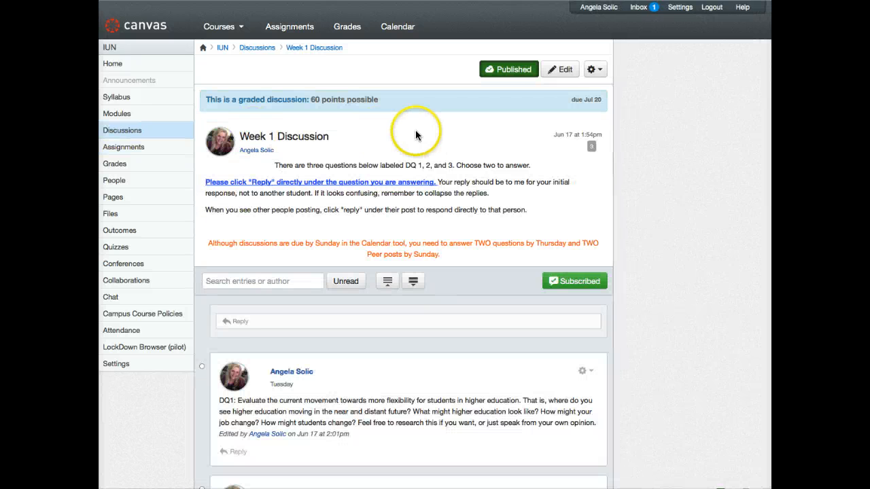
pyautogui.click(595, 72)
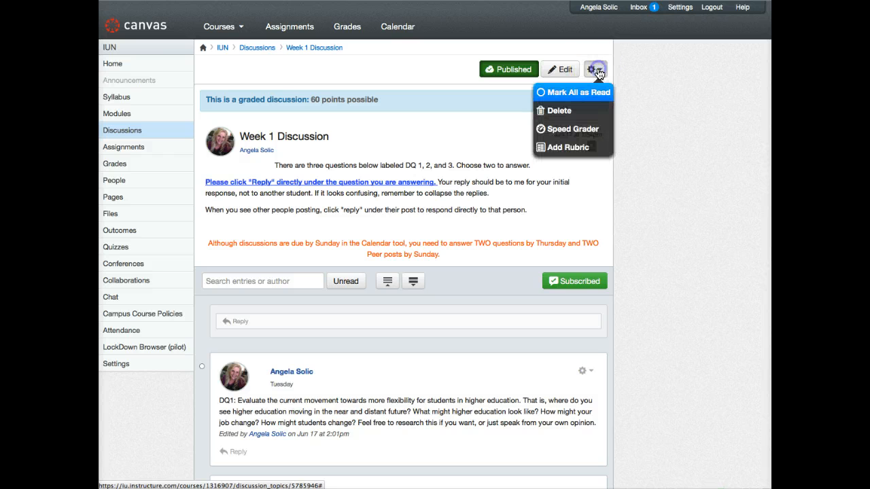
pyautogui.click(552, 148)
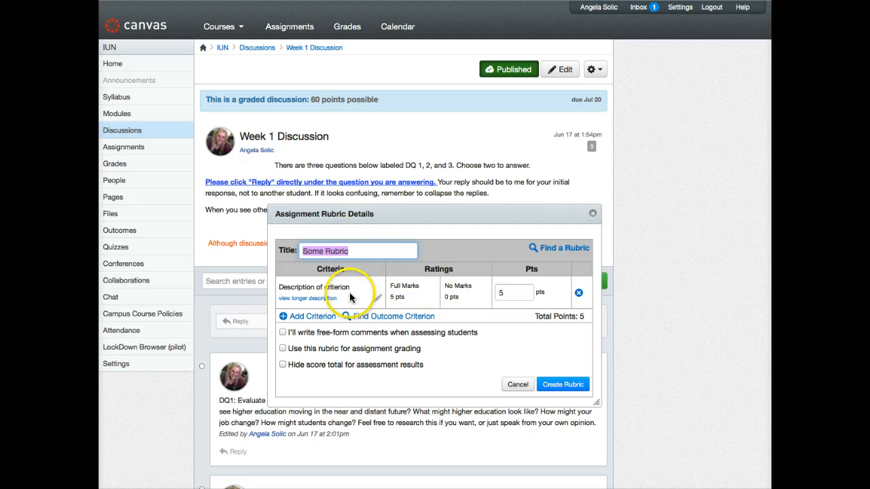
# - Enable free-form comments for assessing students and try the option to use the rubric for assignment grading
pyautogui.click(283, 336)
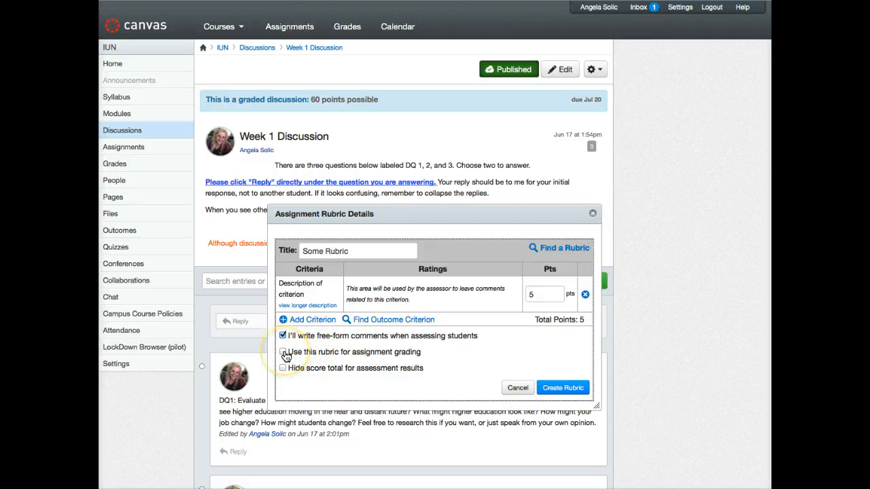
pyautogui.click(285, 354)
pyautogui.click(285, 355)
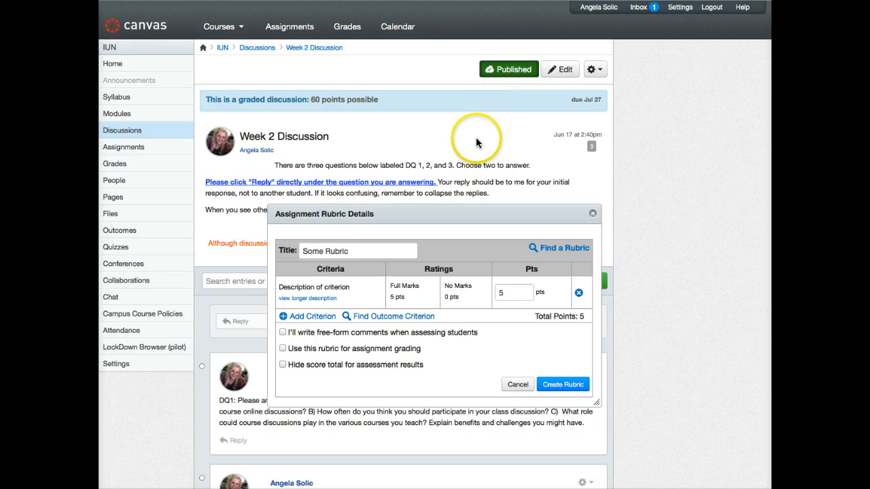
# - Find the existing Discussion Participation rubric and use it for Week 2 Discussion
pyautogui.click(549, 250)
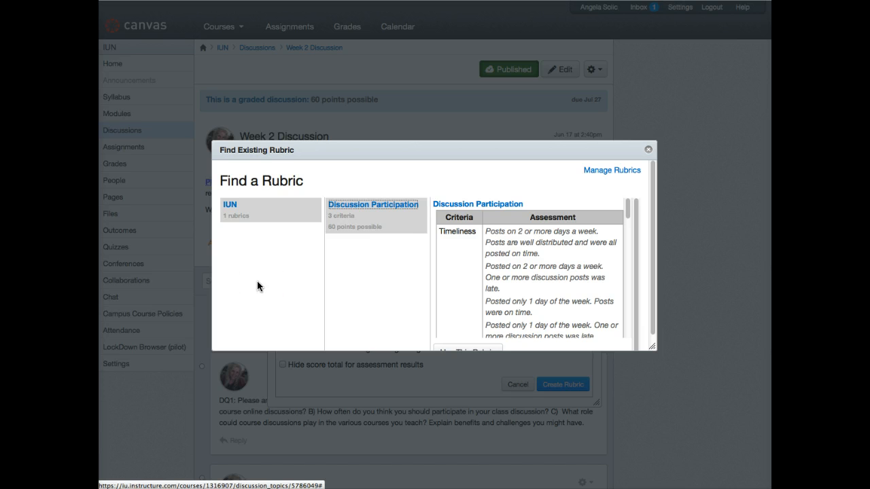
pyautogui.click(372, 206)
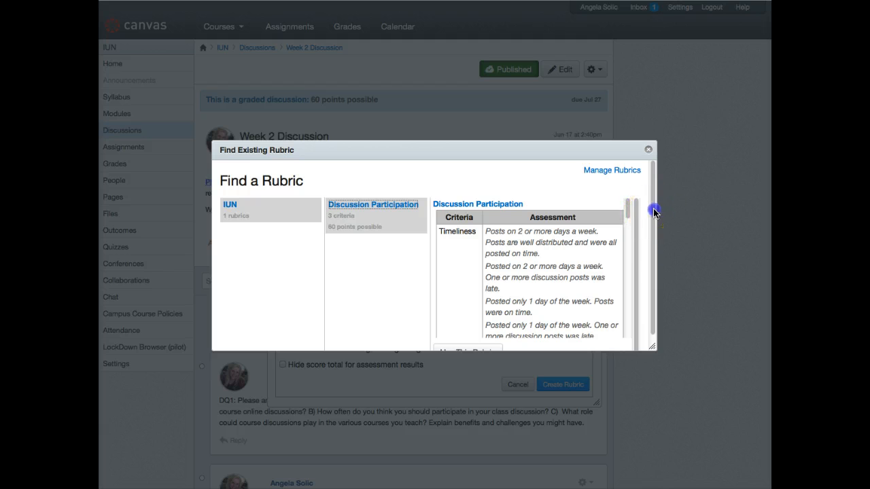
pyautogui.moveTo(654, 212); pyautogui.dragTo(648, 266)
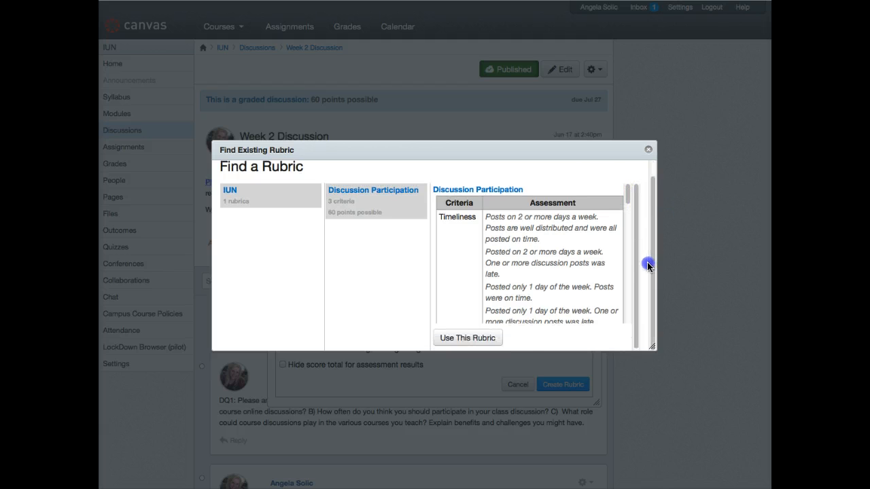
pyautogui.click(450, 340)
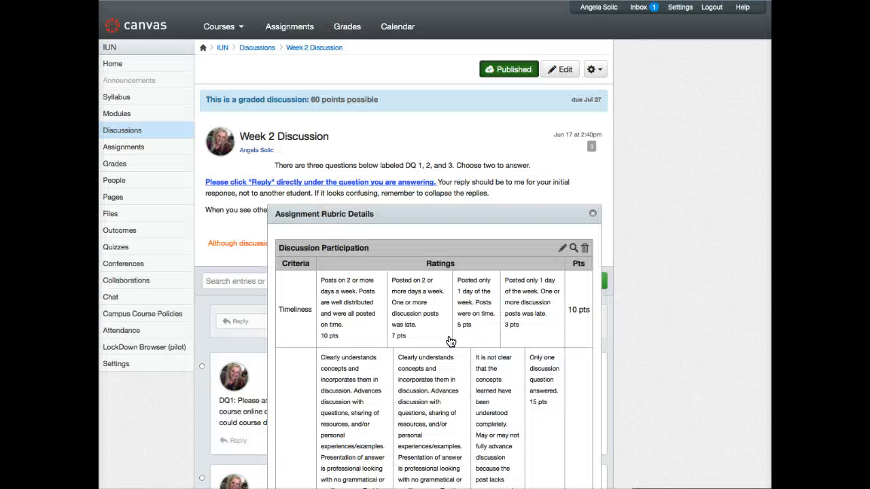
# - Review the criteria, ratings and points of the rubric attached to Week 2 Discussion, and close the rubric details
pyautogui.scroll(-5, 528, 333)
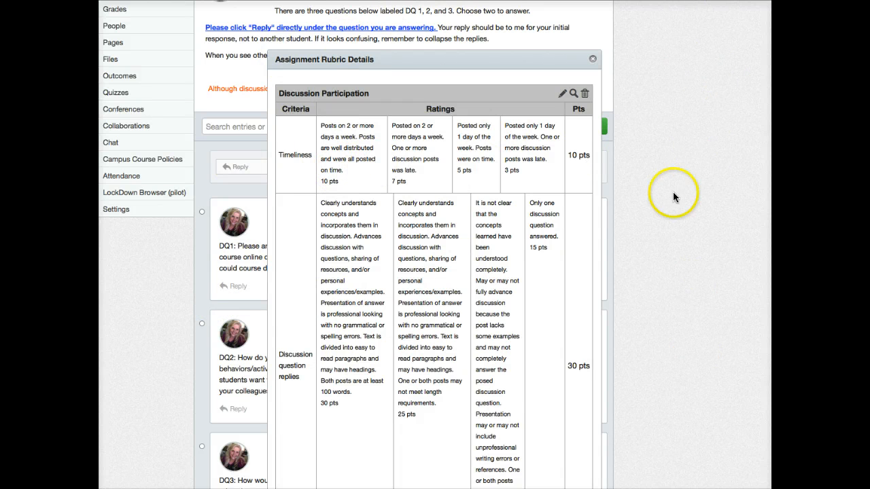
pyautogui.scroll(2, 677, 87)
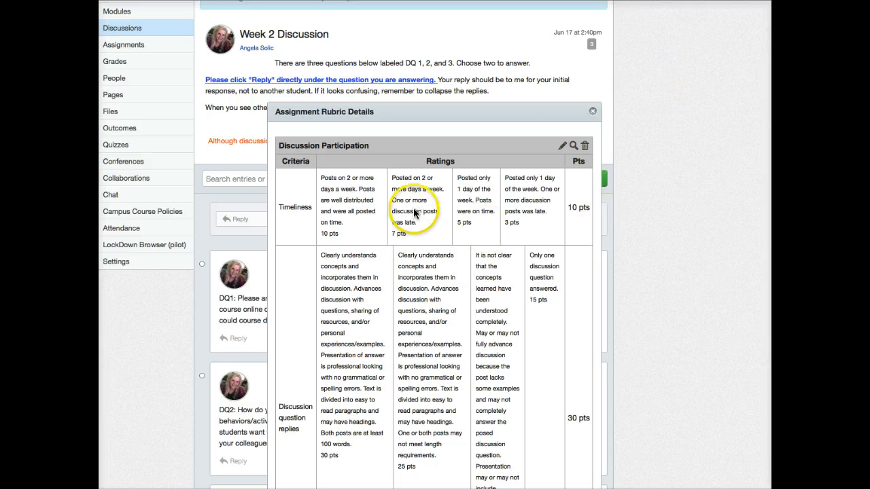
pyautogui.scroll(-8, 401, 380)
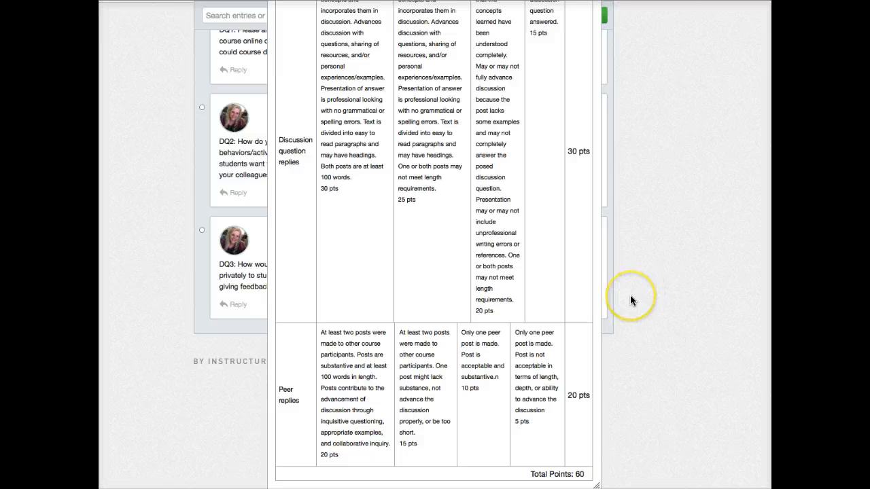
pyautogui.scroll(1, 630, 299)
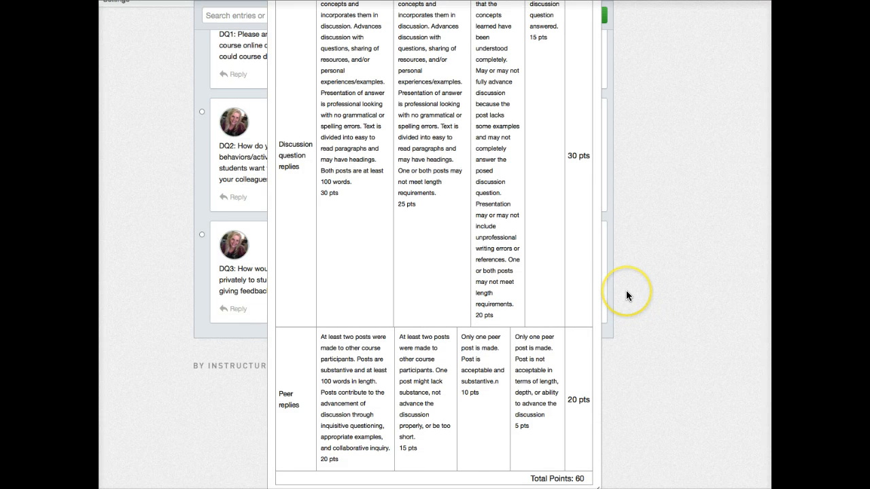
pyautogui.scroll(8, 626, 297)
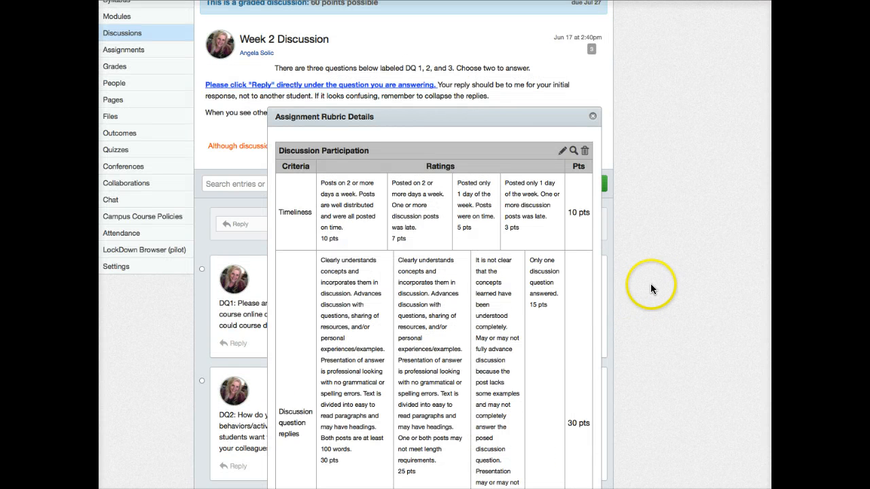
pyautogui.scroll(-1, 634, 181)
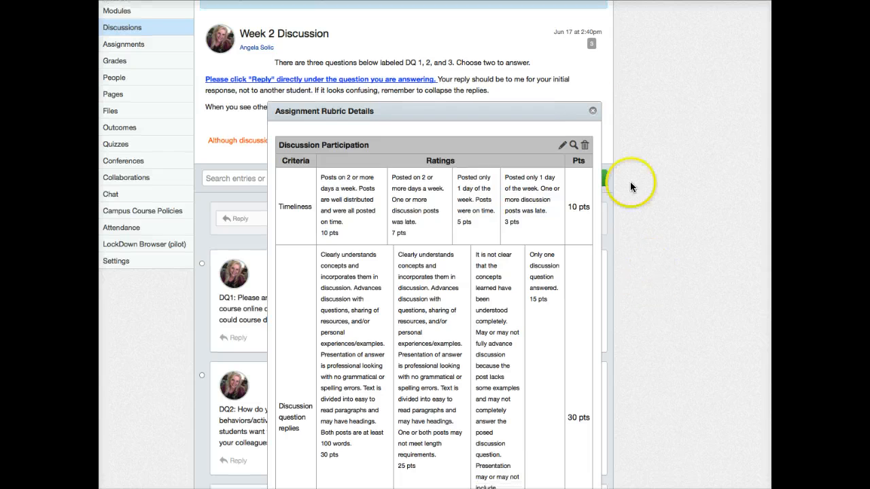
pyautogui.click(592, 111)
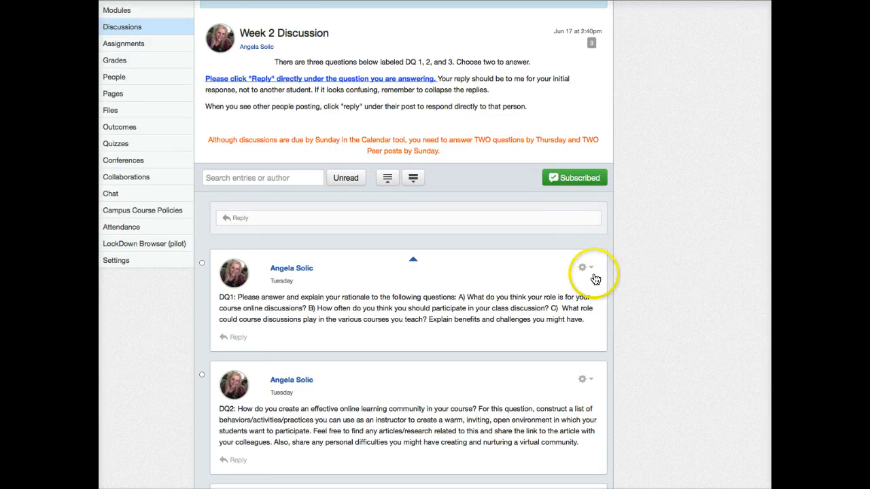